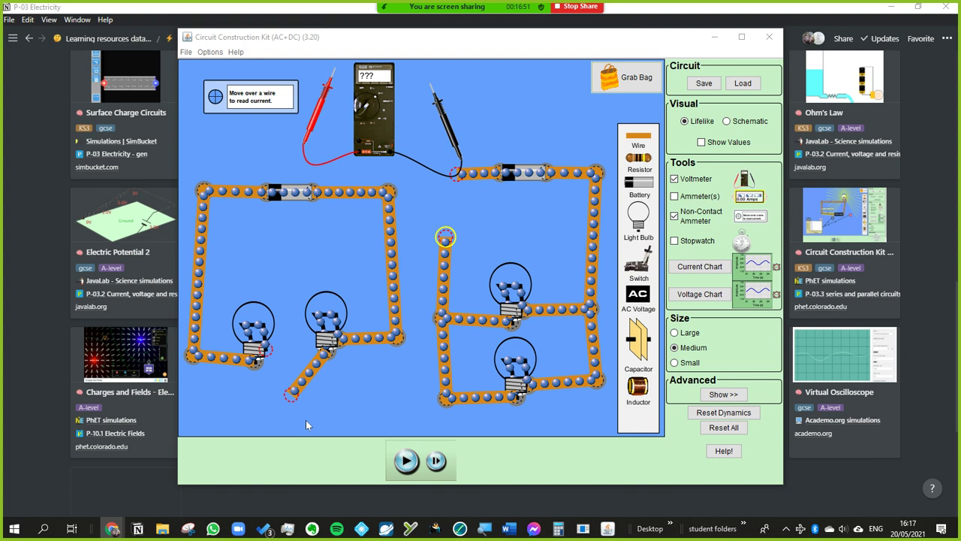
Connect the loose wire end to the left bulb and run the simulation so both bulbs glow.
drag(292, 394, 283, 376)
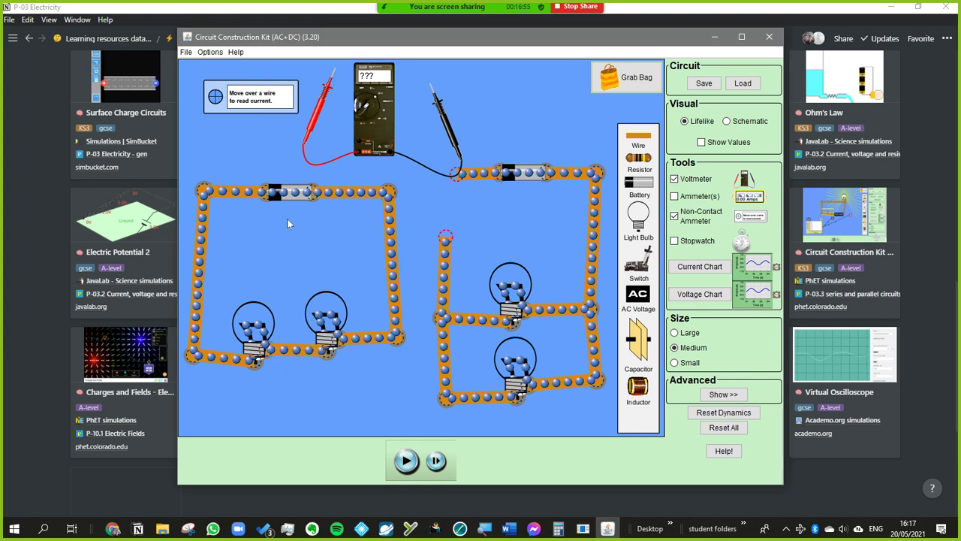
click(405, 460)
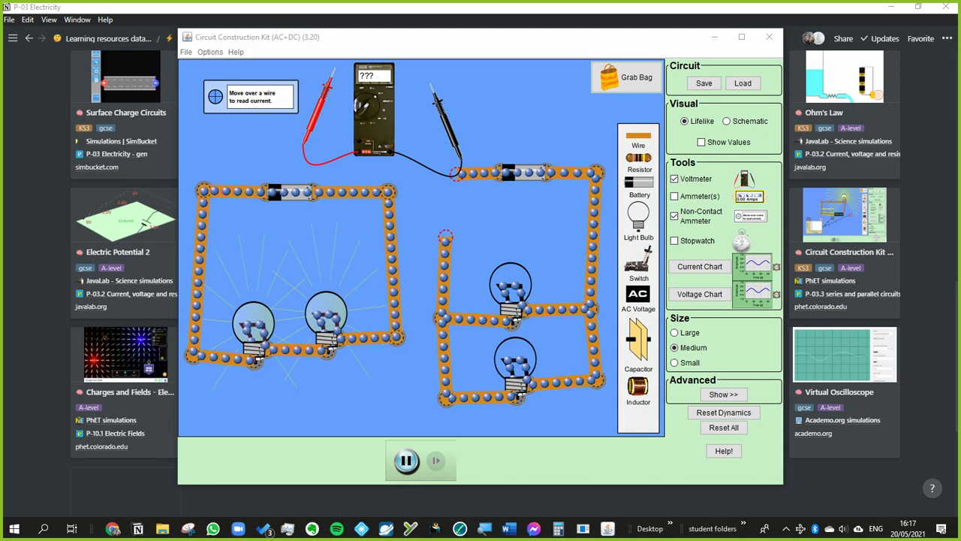
click(48, 64)
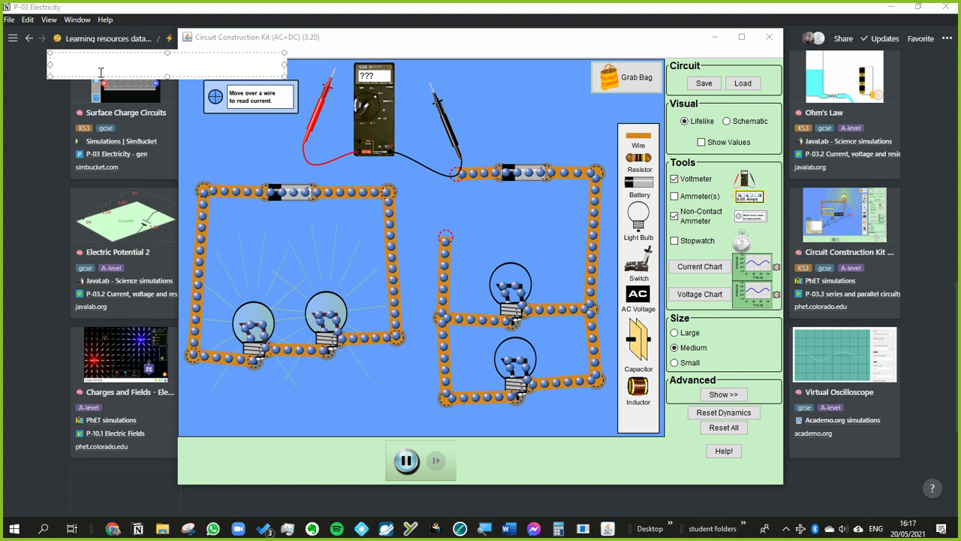
Write a text note listing charge, current, voltage, resisitance on separate lines.
text(charge)
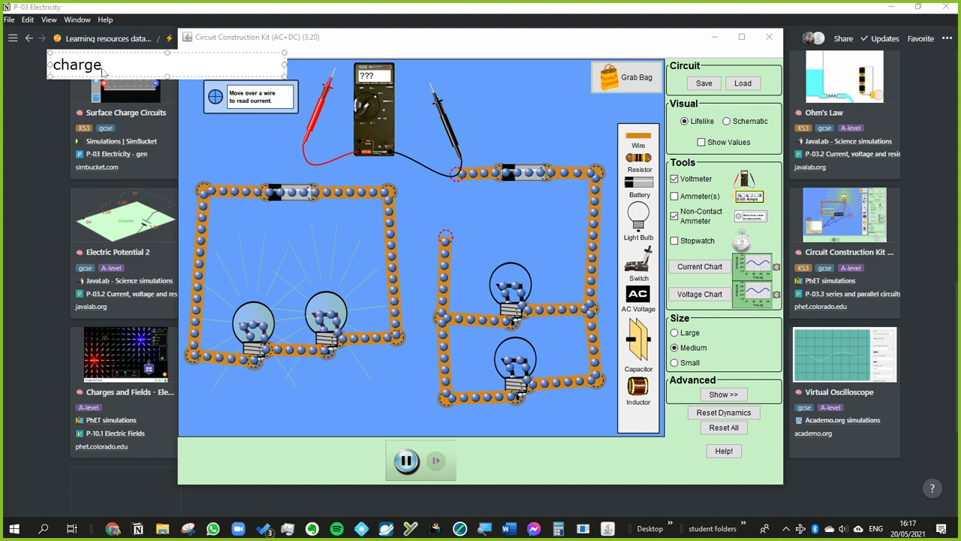
key(ctrl+a)
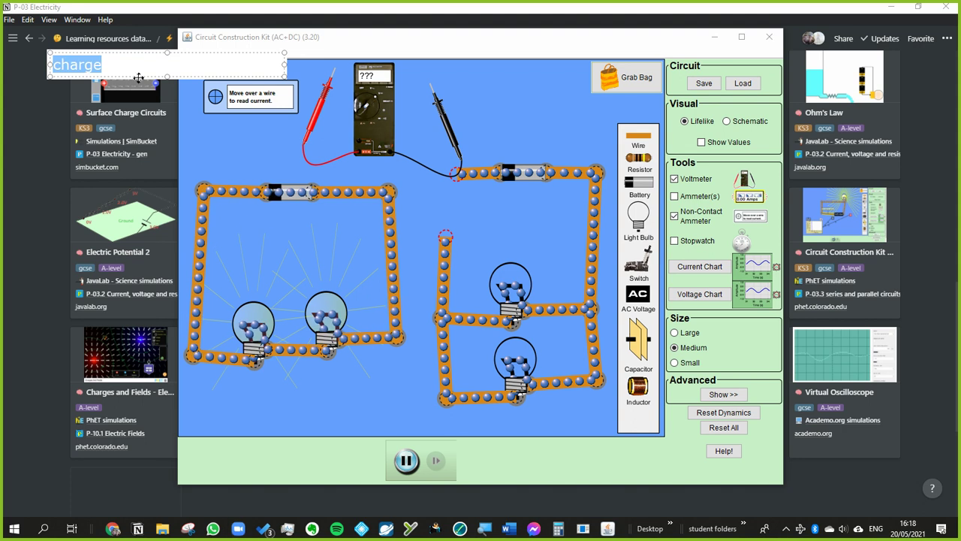
key(BackSpace)
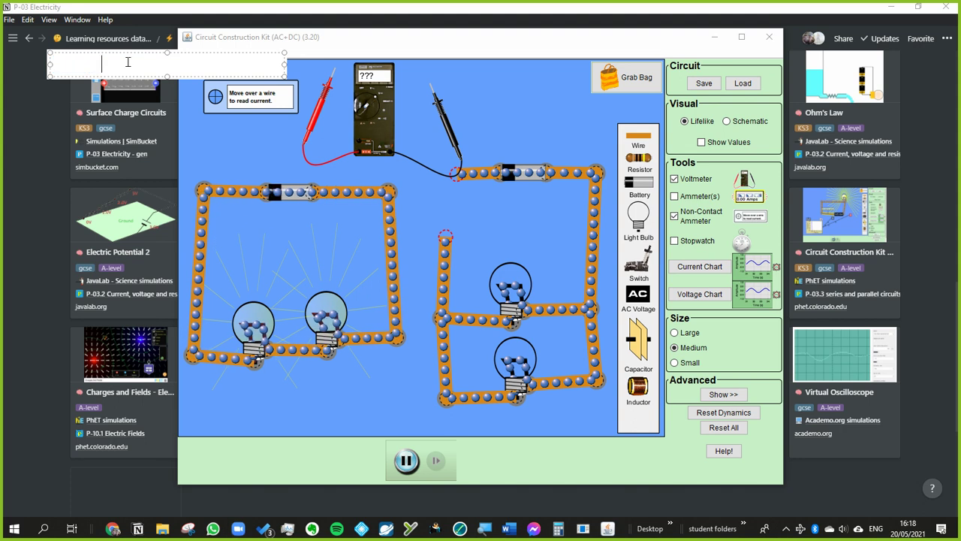
key(Return)
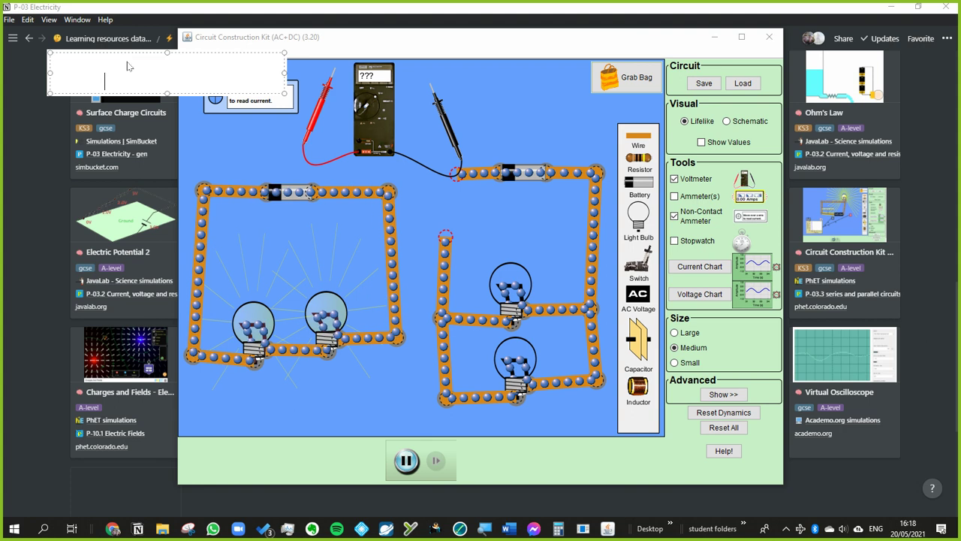
key(Return)
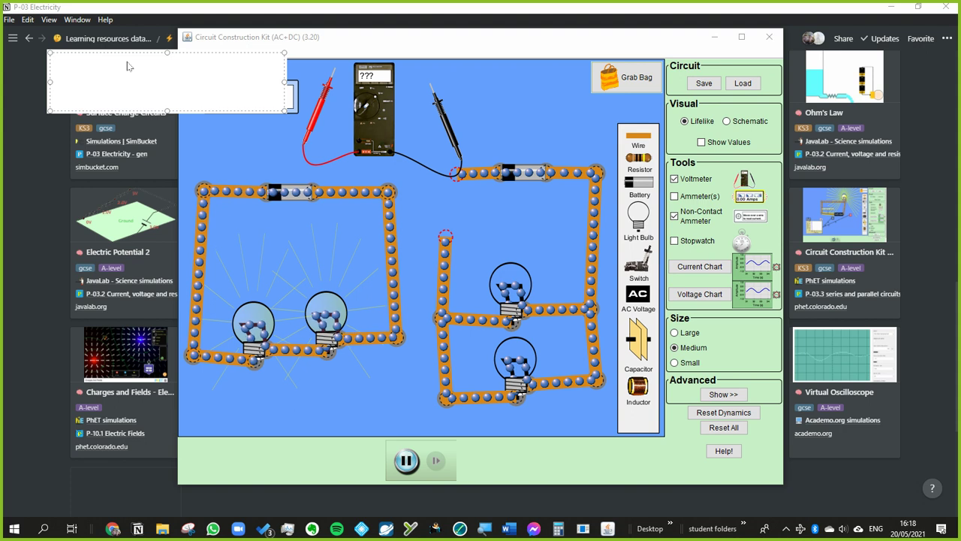
key(BackSpace)
key(BackSpace)
key(BackSpace)
key(BackSpace)
key(BackSpace)
key(BackSpace)
key(BackSpace)
key(BackSpace)
key(BackSpace)
key(Return)
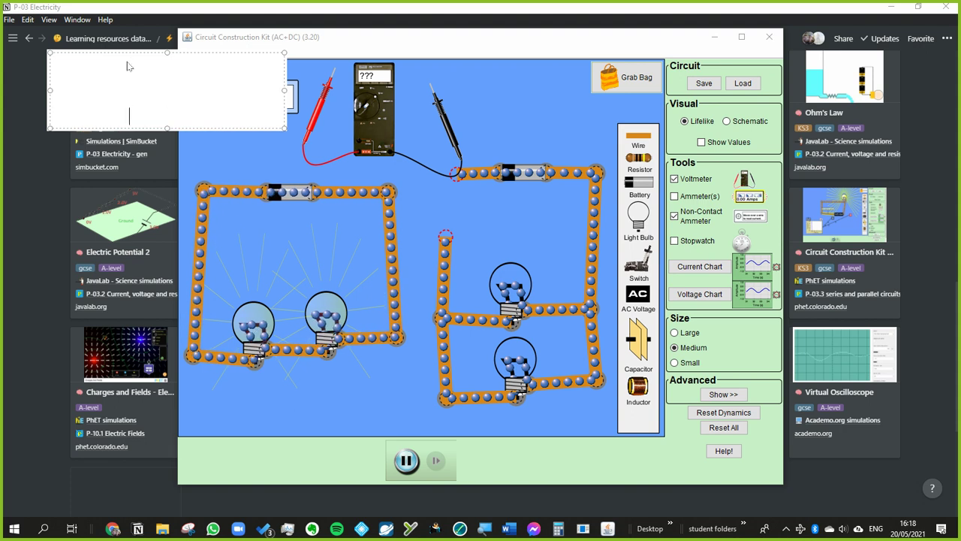
click(231, 158)
Move the word list above the right-hand circuit and widen the window to the left.
click(91, 118)
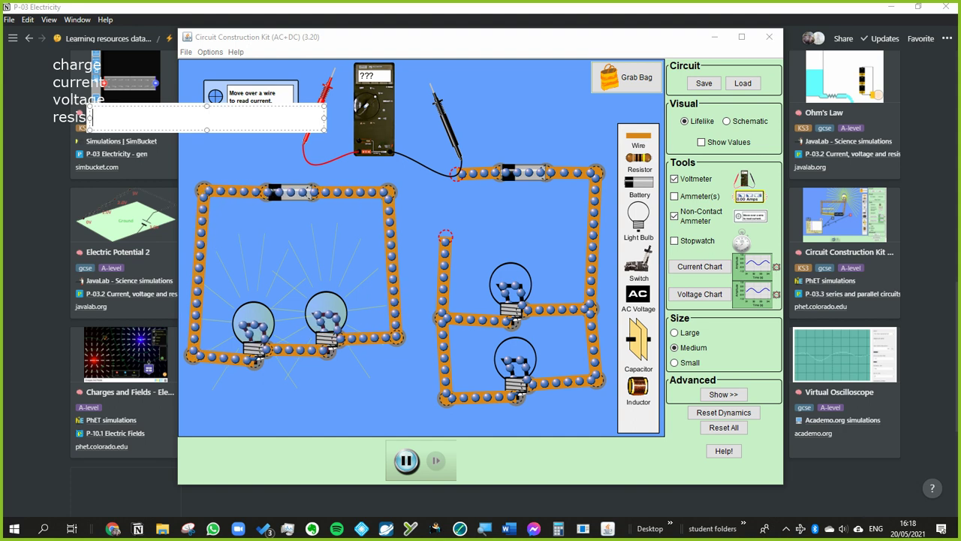
click(89, 107)
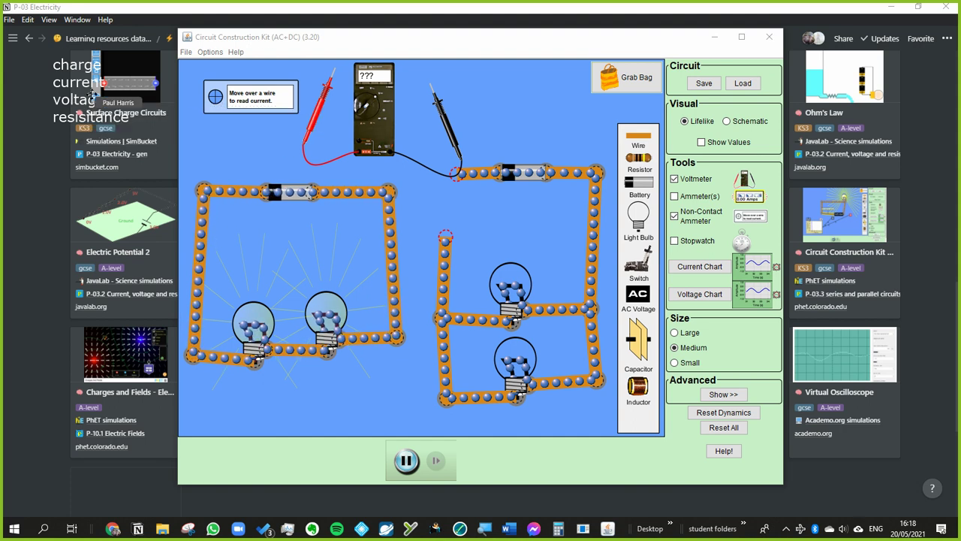
drag(90, 106, 557, 114)
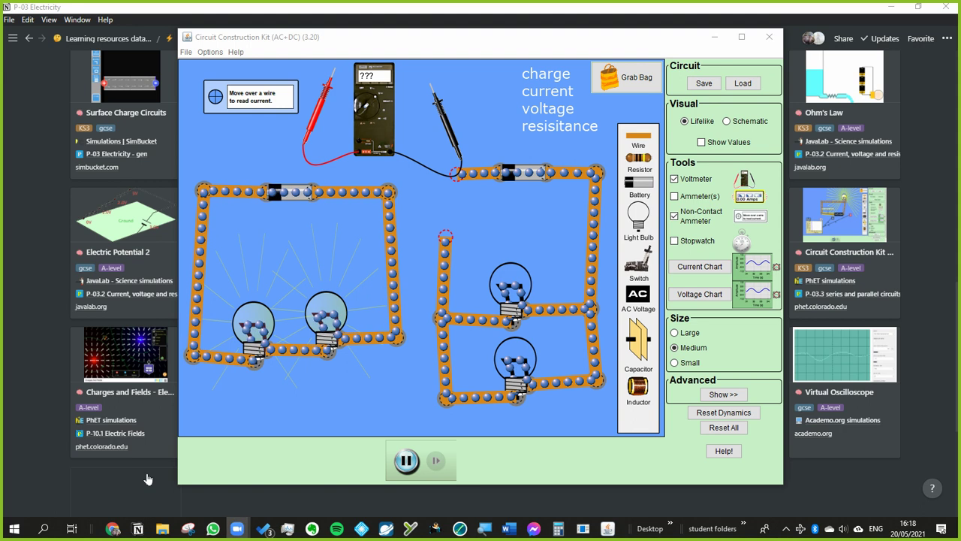
drag(179, 484, 142, 504)
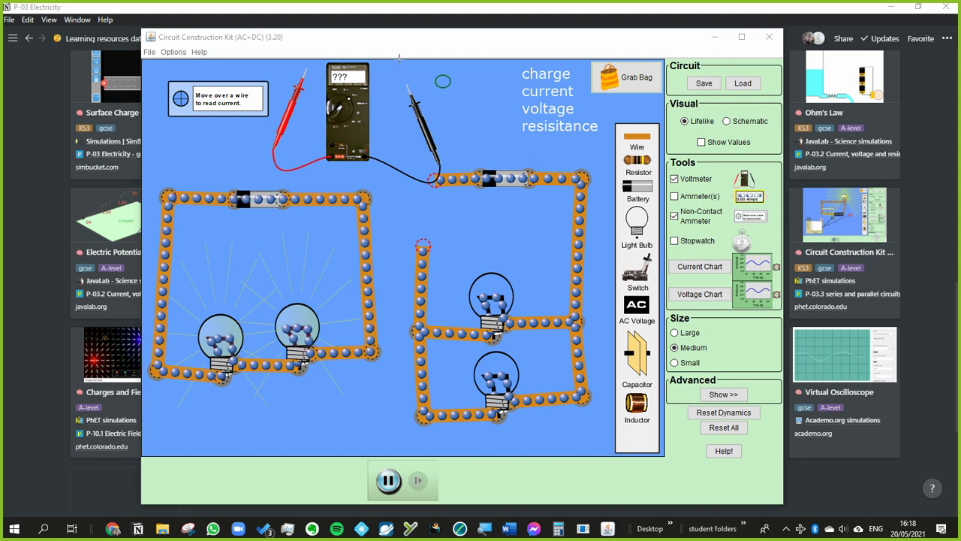
Draw a second small green circle beside the first near the top.
mouse_move(463, 78)
mouse_down()
mouse_move(475, 82)
mouse_move(467, 89)
mouse_move(462, 78)
mouse_up()
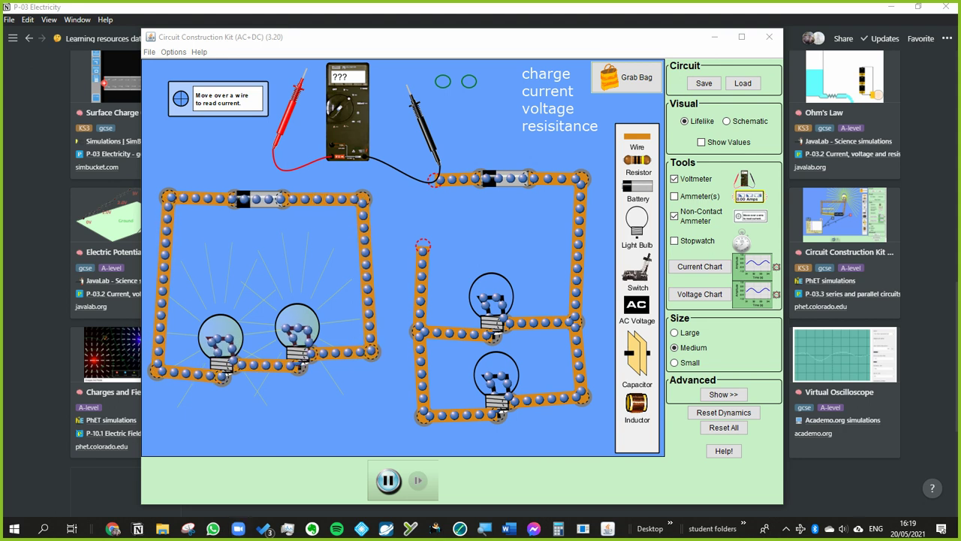
Write the red title 'current - rate of flow of charge' across the top of the canvas.
click(328, 35)
text(rate)
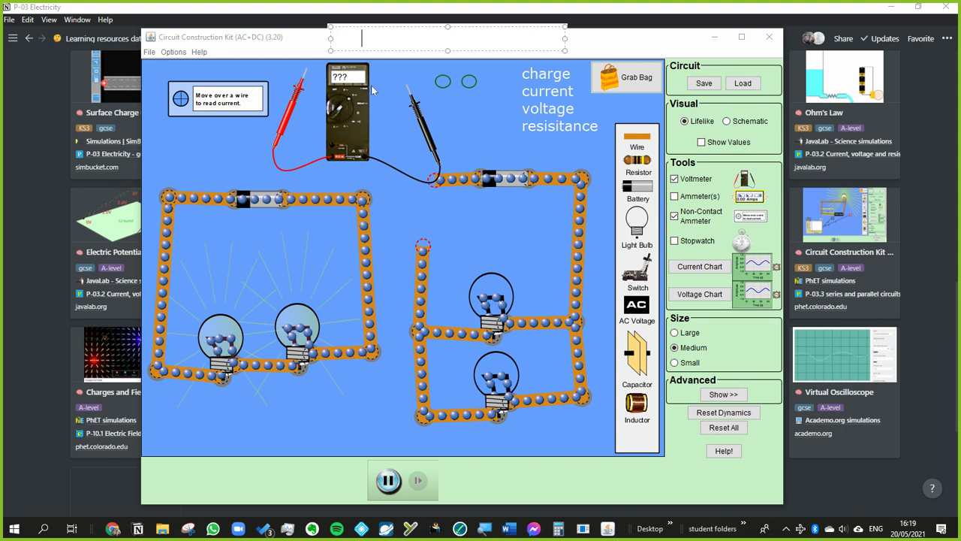
key(ctrl+a)
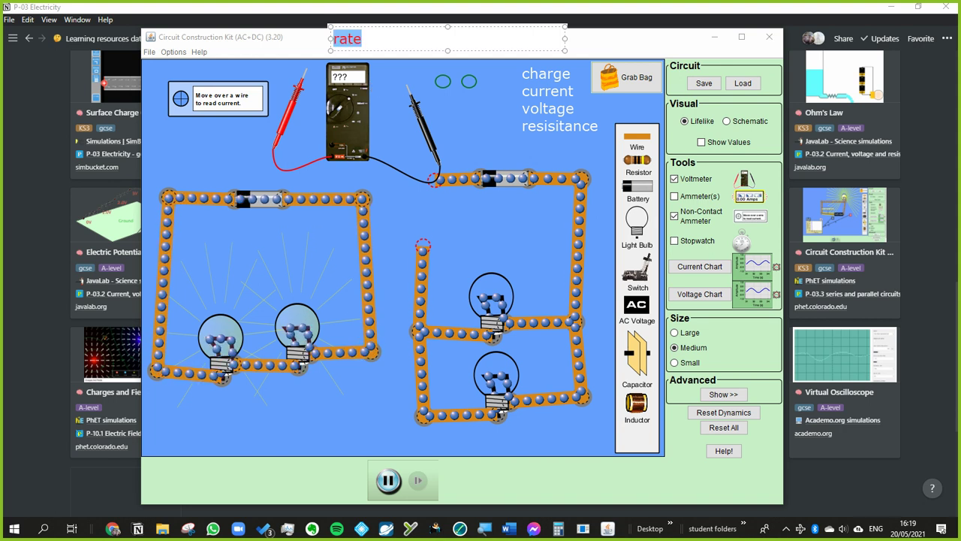
key(Right)
text(o)
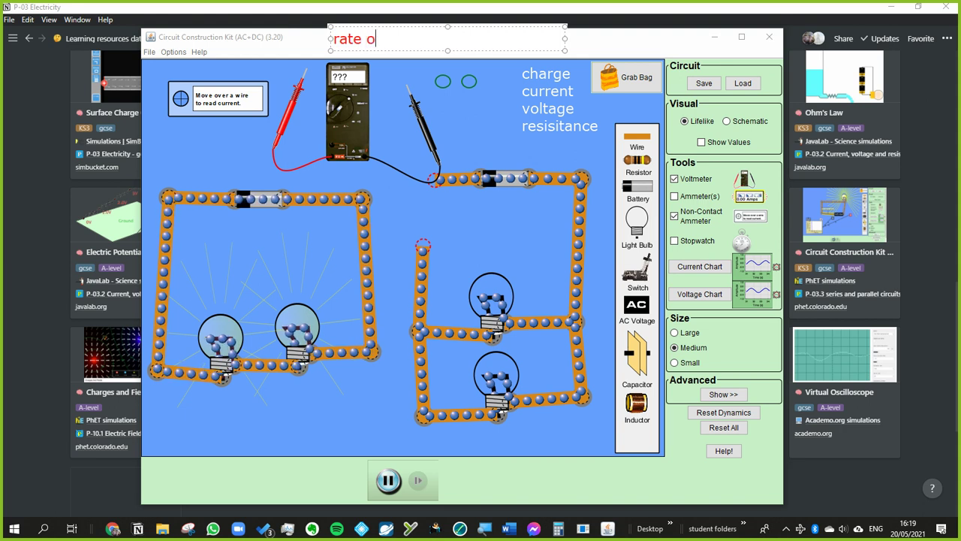
text(f flow of charge)
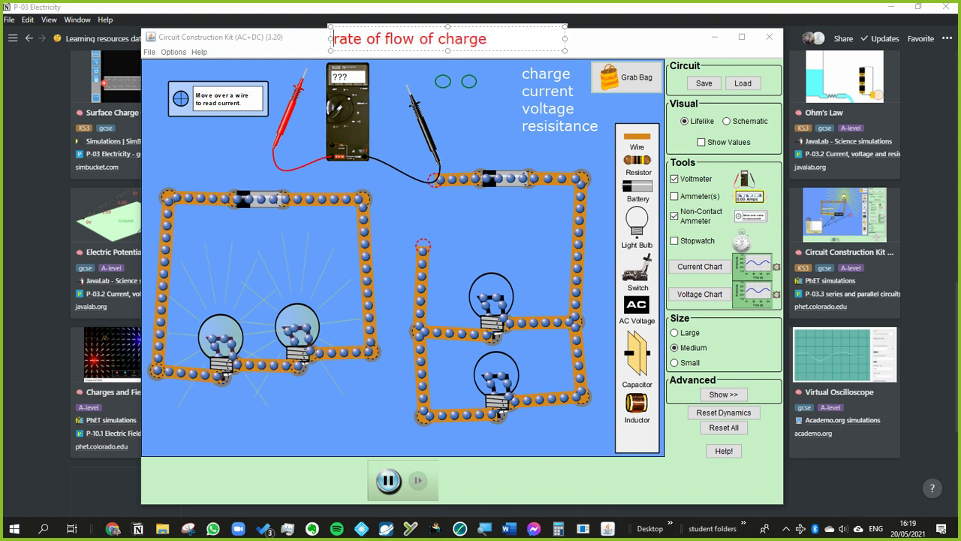
click(334, 39)
text(current)
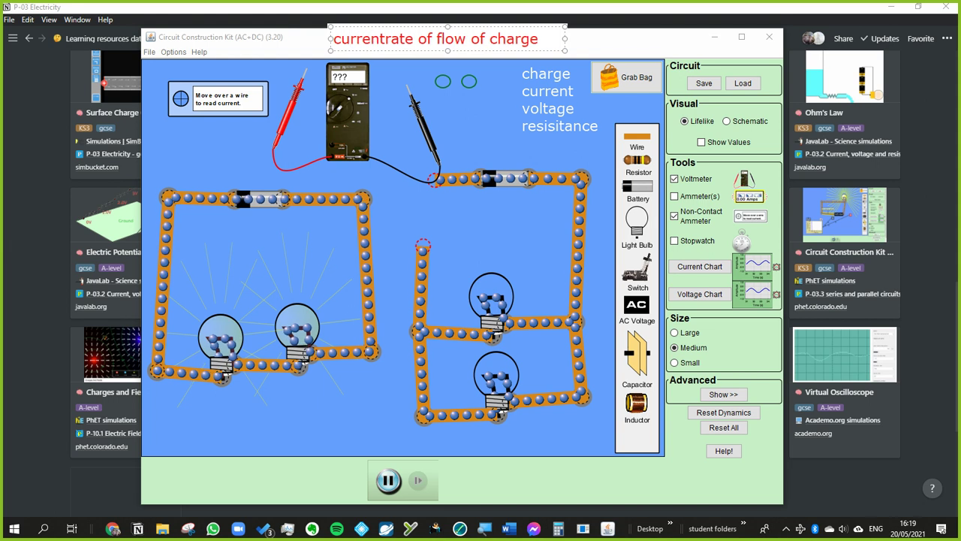
text( -)
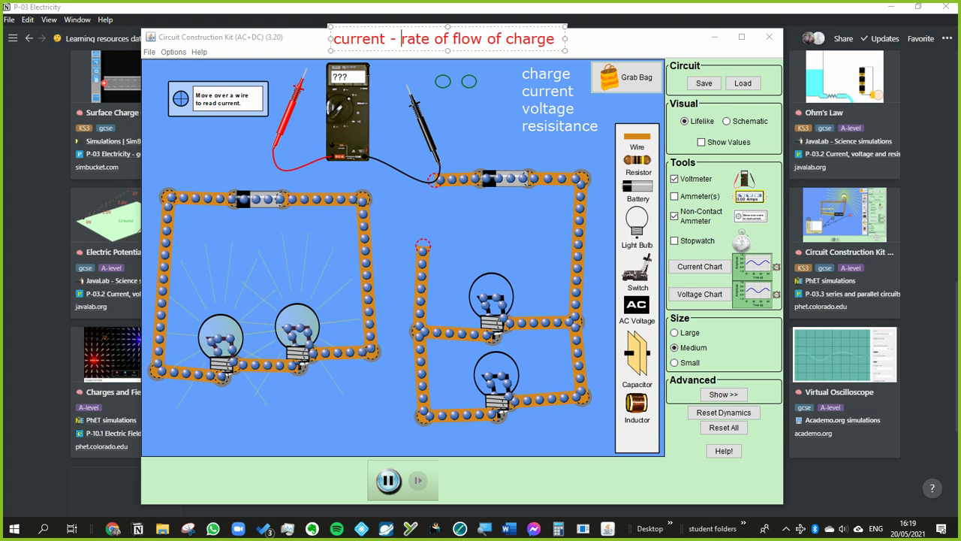
click(640, 38)
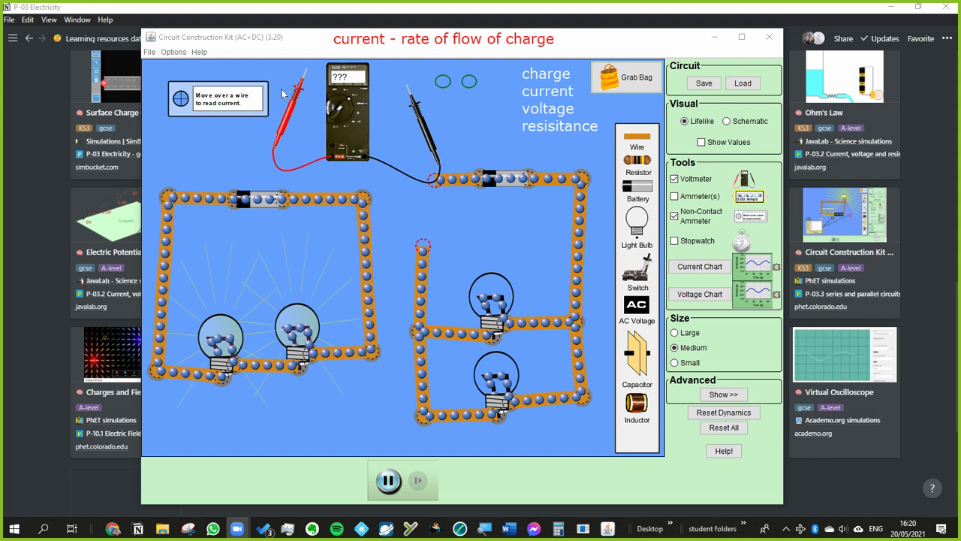
click(241, 102)
Place the non-contact ammeter over the lit circuit's right wire, reading 0.45 Amps.
drag(225, 103, 271, 250)
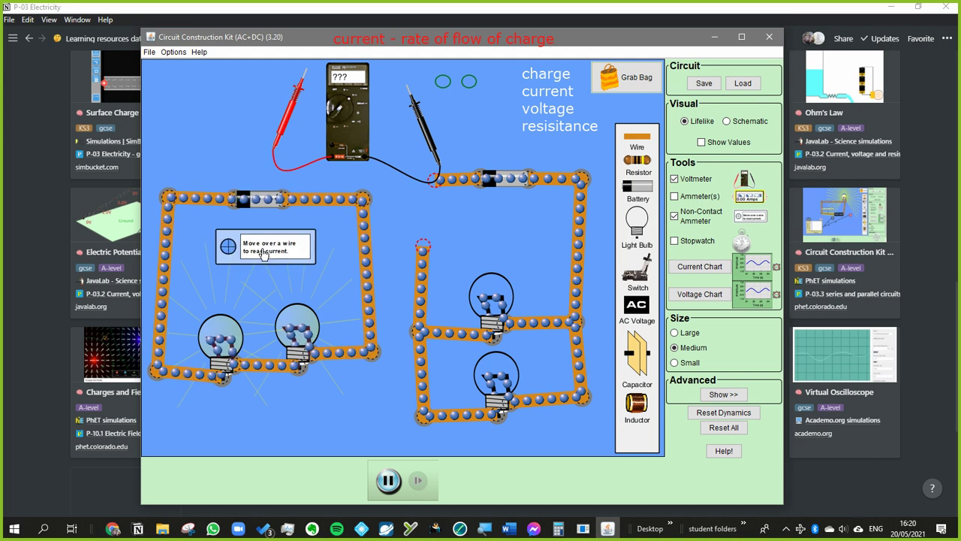
drag(262, 253, 298, 241)
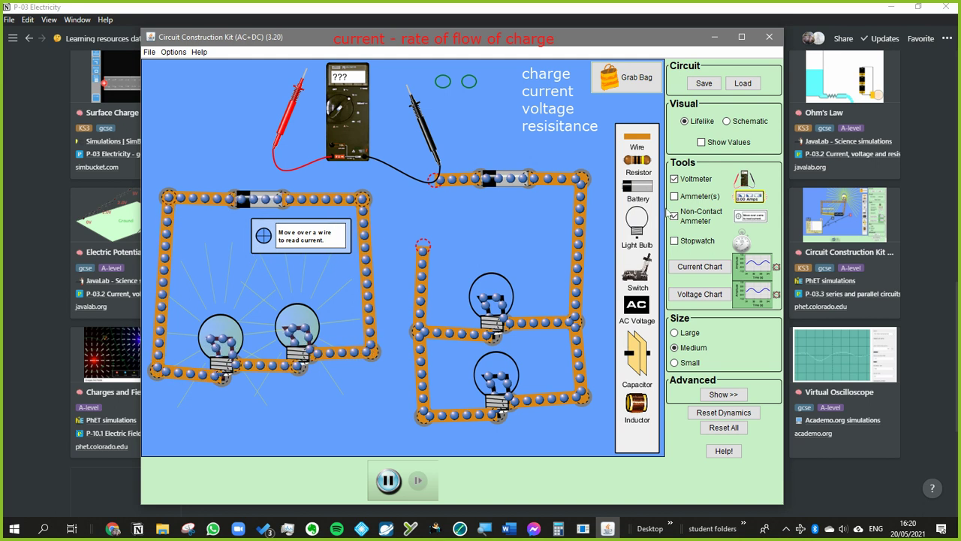
drag(326, 252, 426, 246)
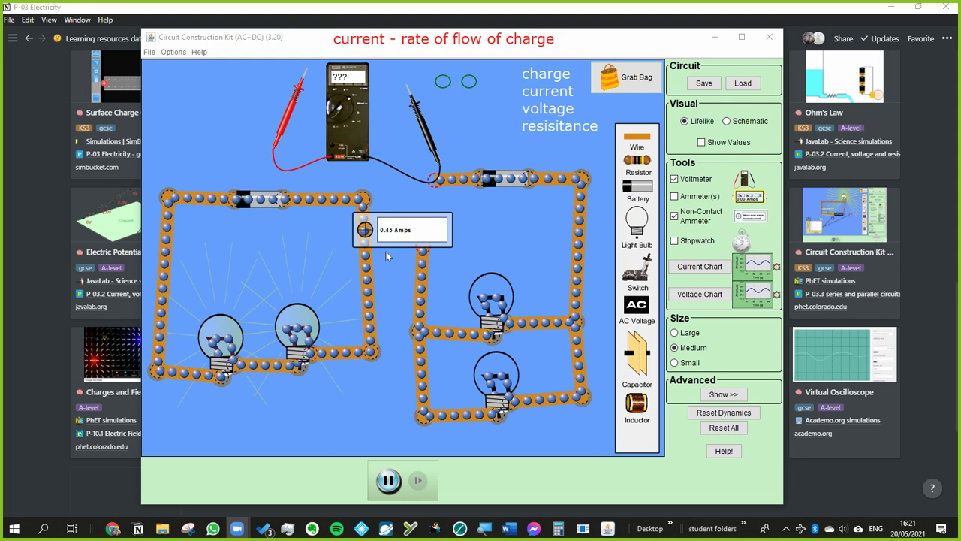
Move the non-contact ammeter off the wire to the canvas's top-left corner.
drag(392, 238, 391, 227)
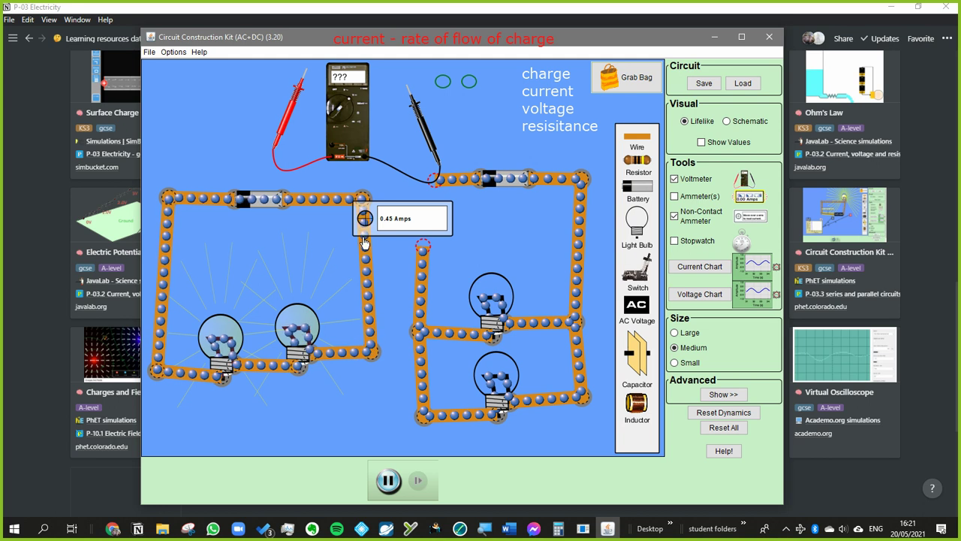
drag(410, 226, 232, 98)
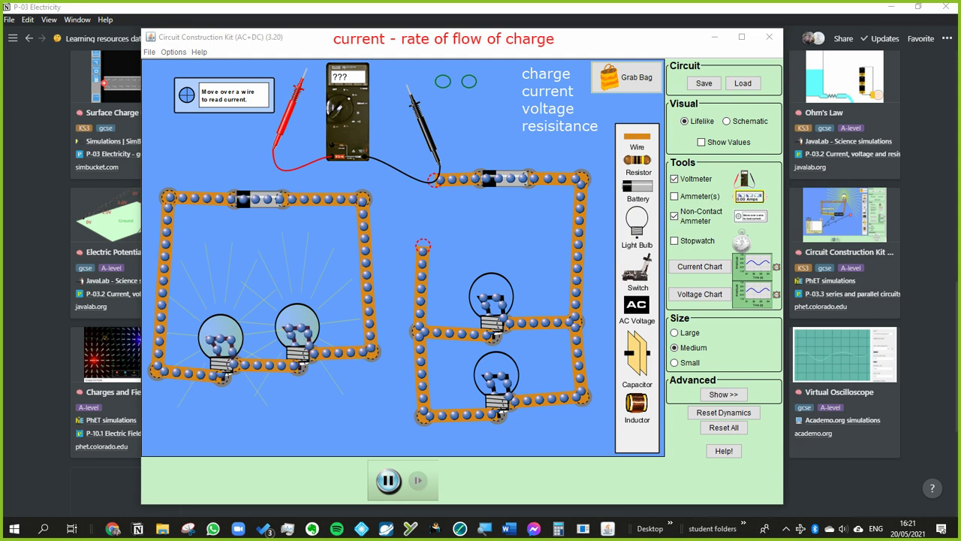
Add the note 'charge of one electron = 1.6 x10-19' at the lower left, widened to one line.
click(171, 426)
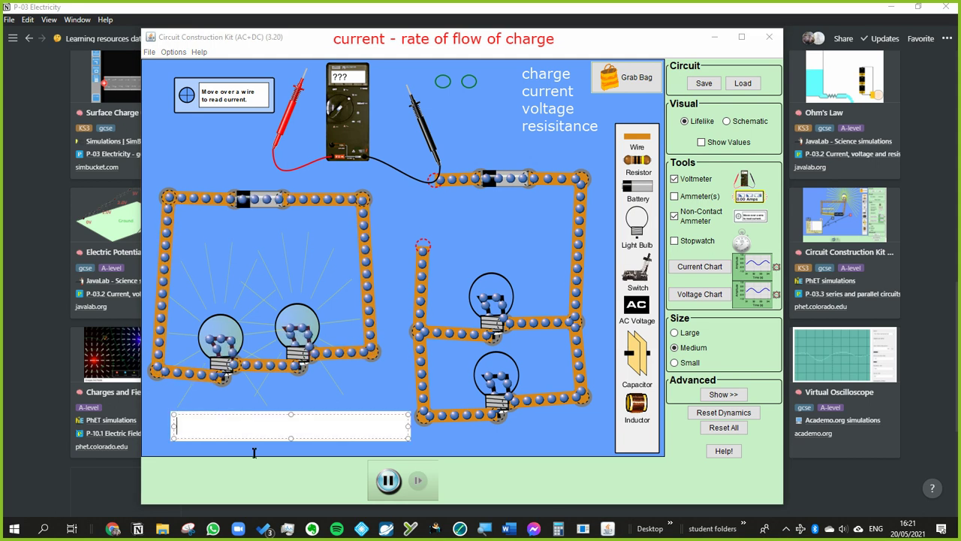
text(charge of)
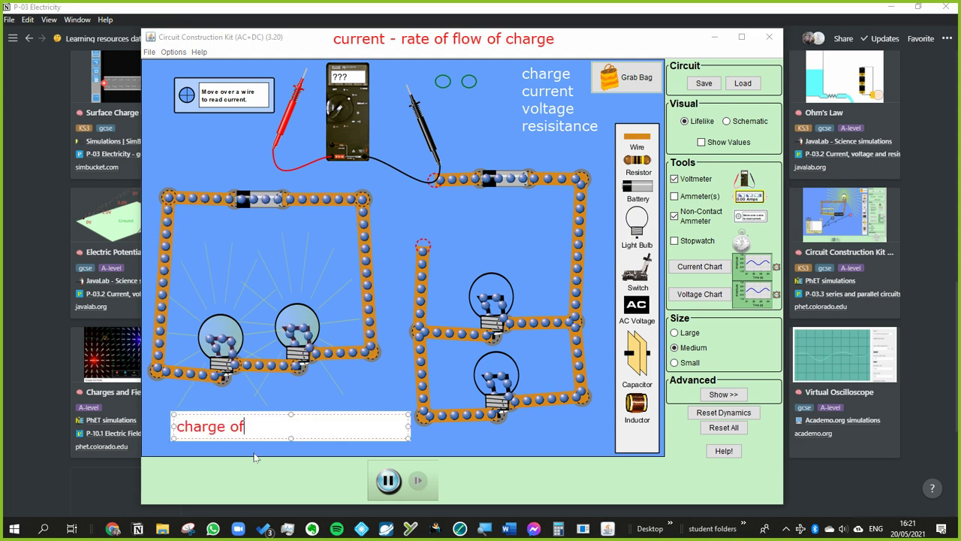
text( one s)
key(BackSpace)
text(electron = )
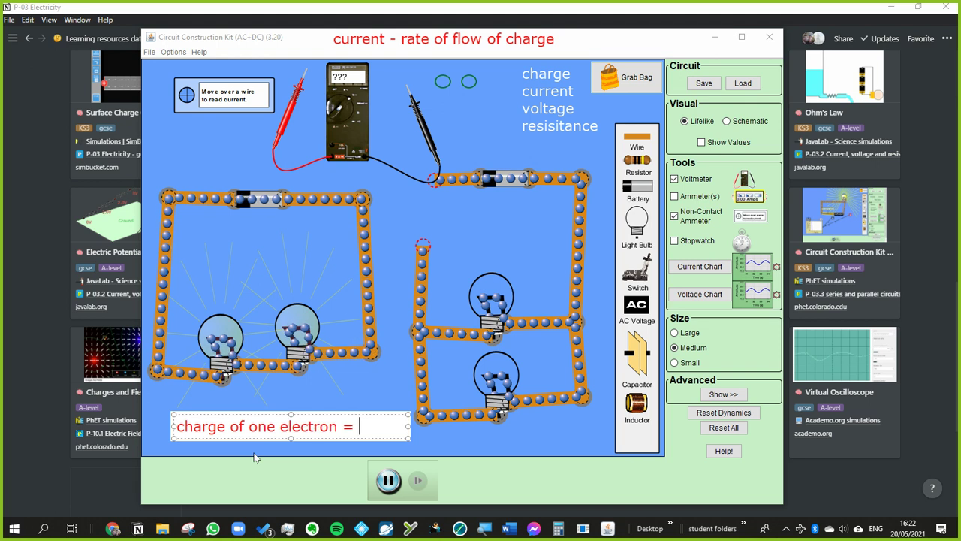
text(1.6 )
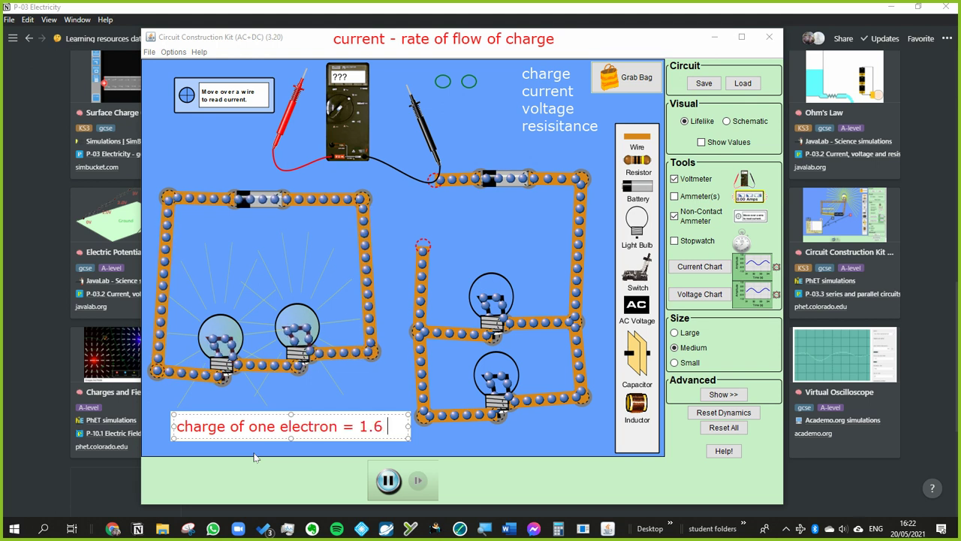
text(x10-19)
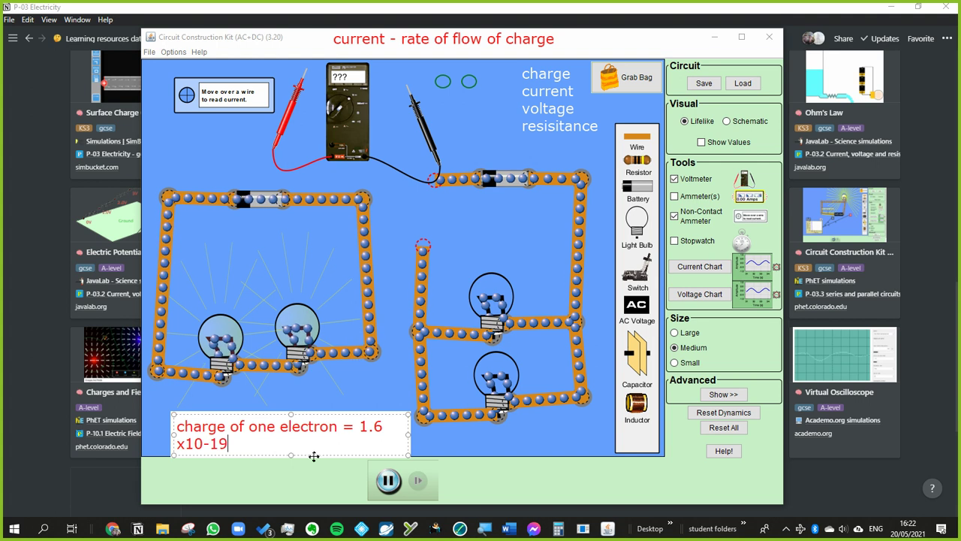
drag(409, 434, 519, 434)
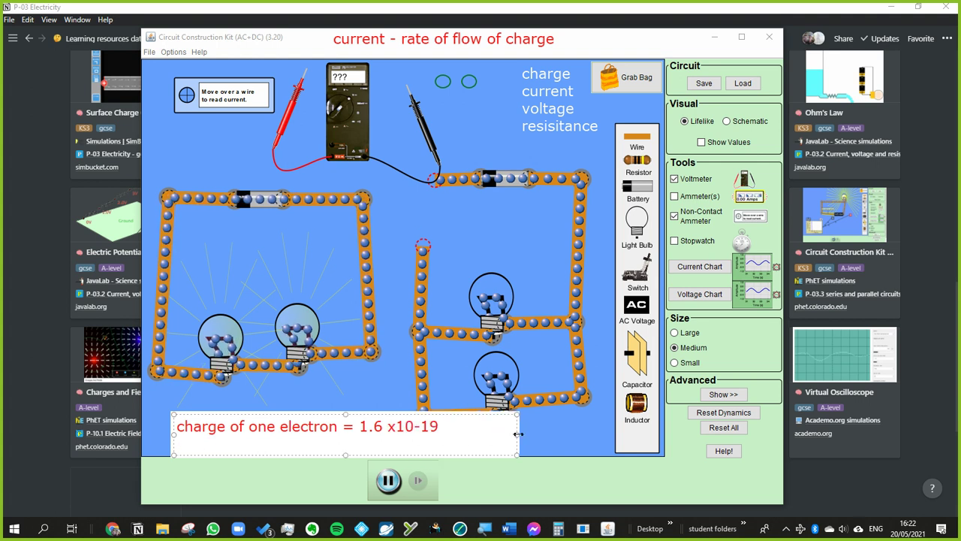
click(499, 412)
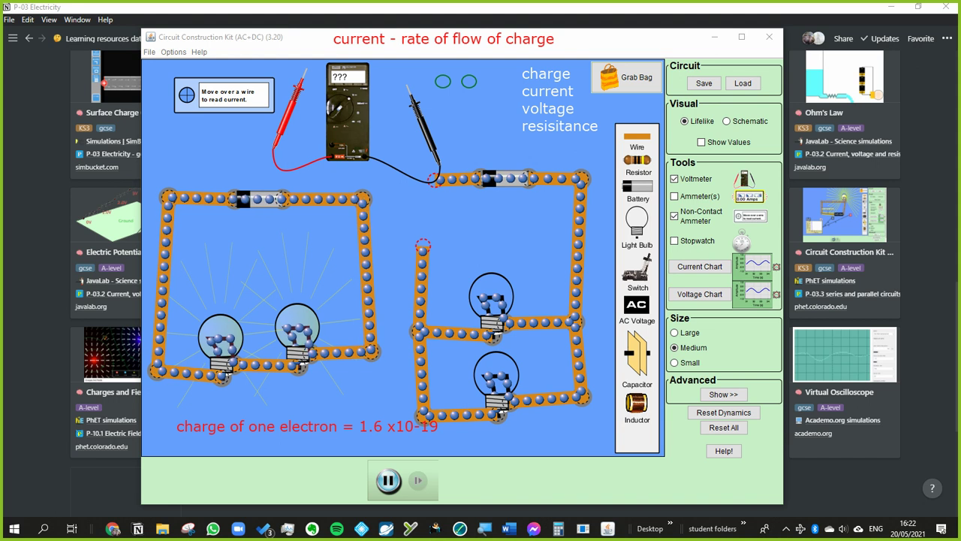
Move the electron charge note to the canvas's bottom-left corner.
click(235, 429)
drag(235, 430, 205, 445)
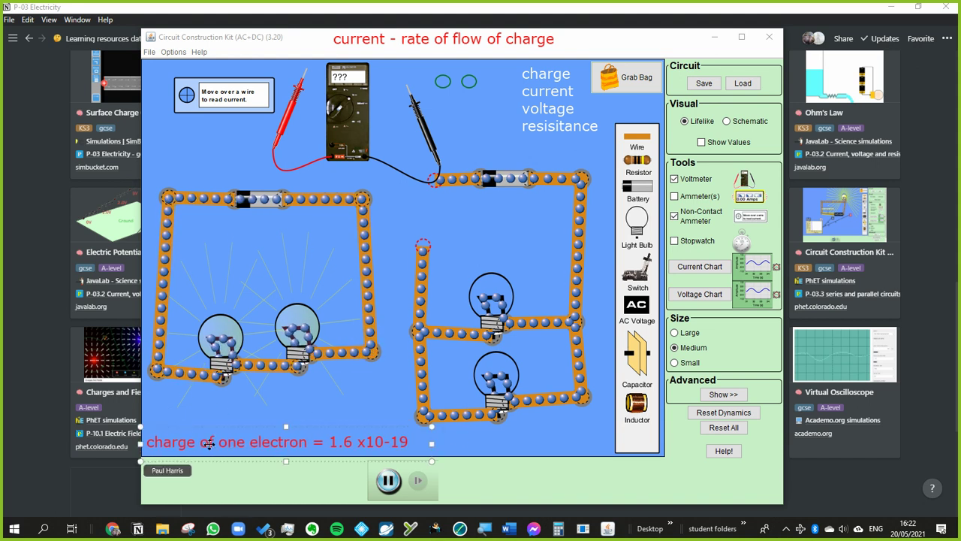
click(212, 489)
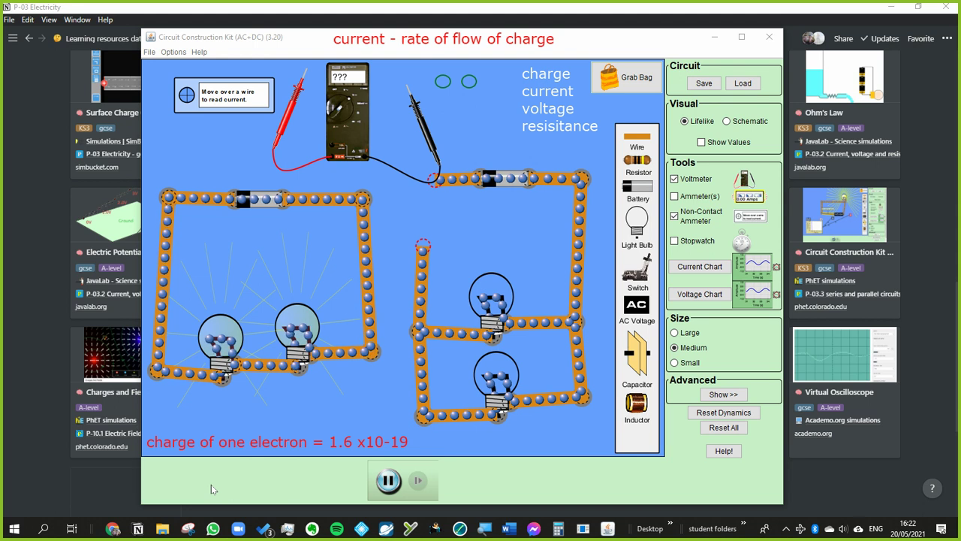